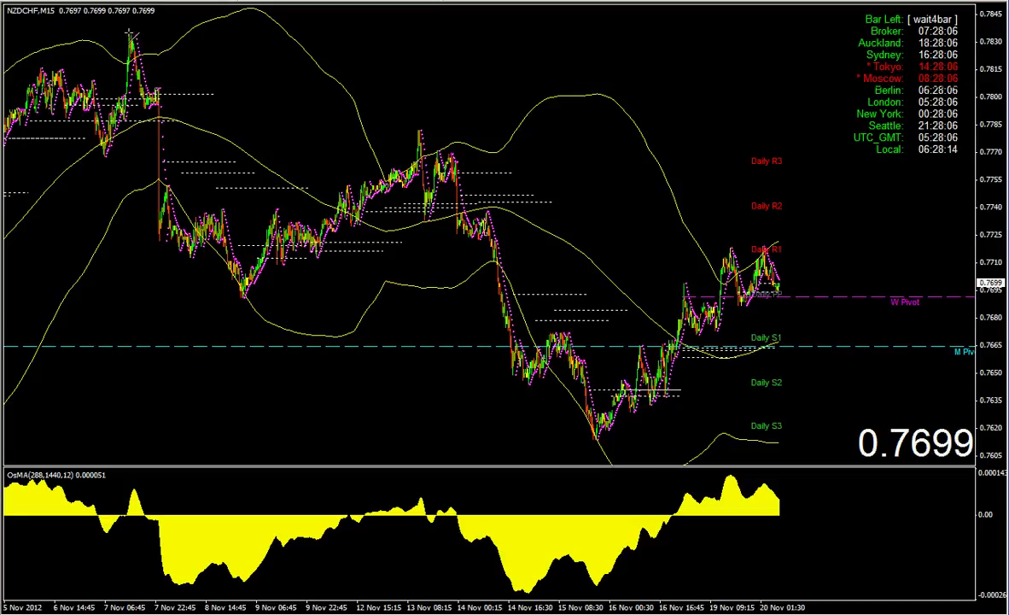
- Draw a descending trendline on the NZDCHF M15 price chart from the 7 November high near 0.7833 to the 19 November high near 0.7714
left_click_drag(130, 34, 733, 250)
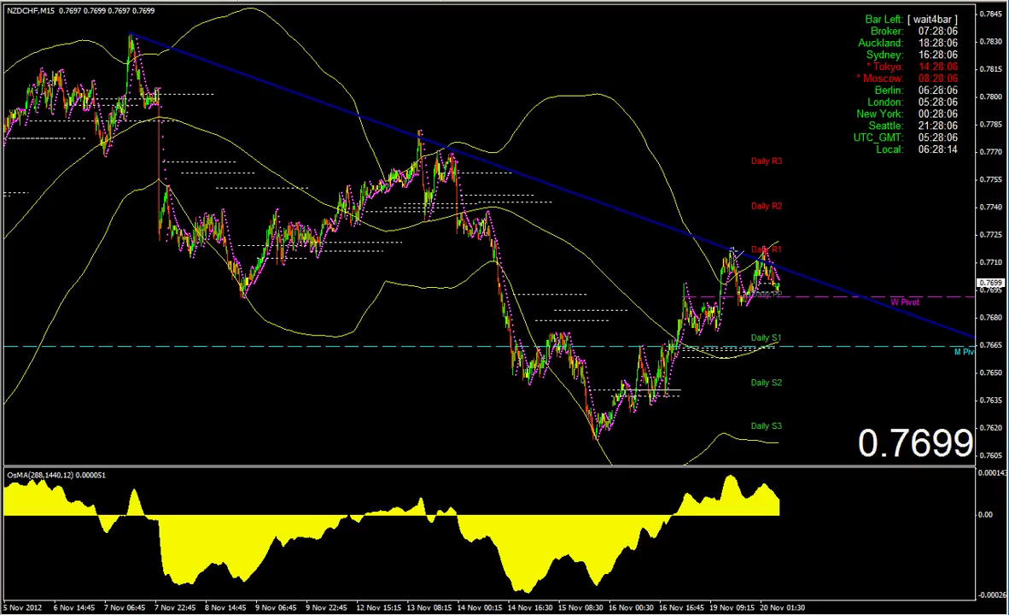
left_click_drag(733, 249, 735, 254)
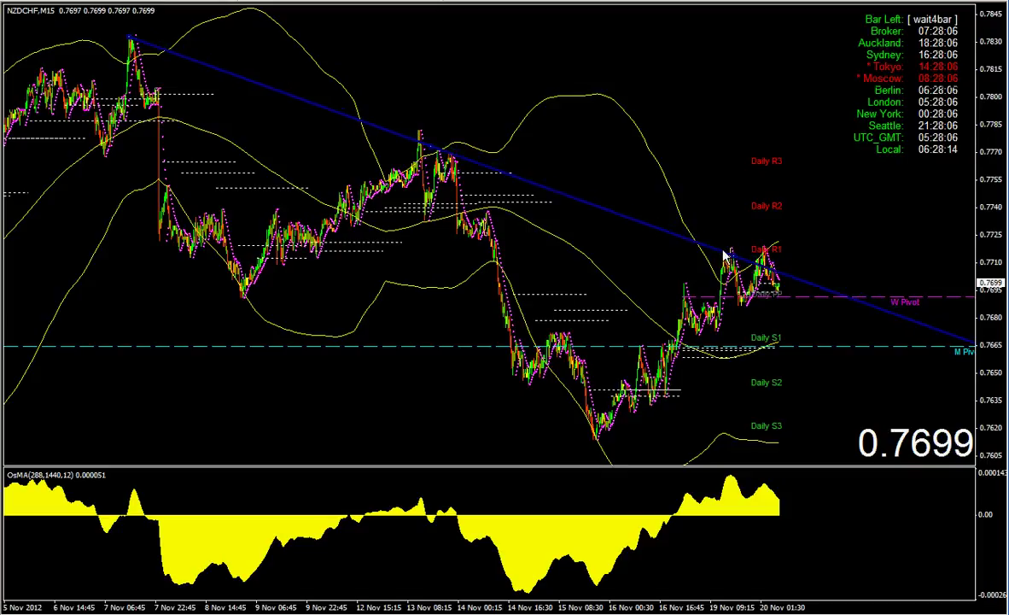
right_click(666, 229)
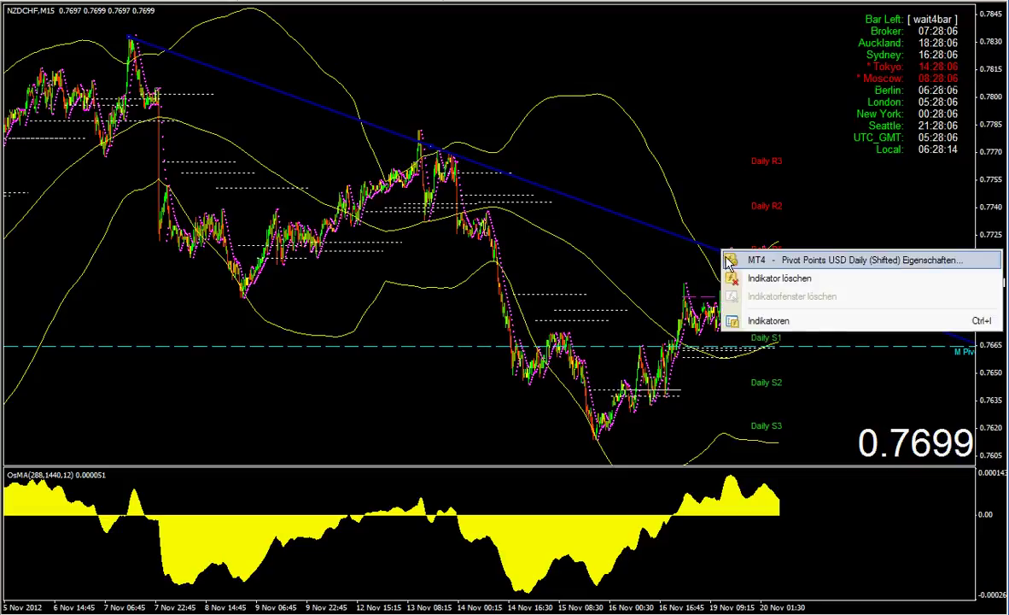
left_click(675, 242)
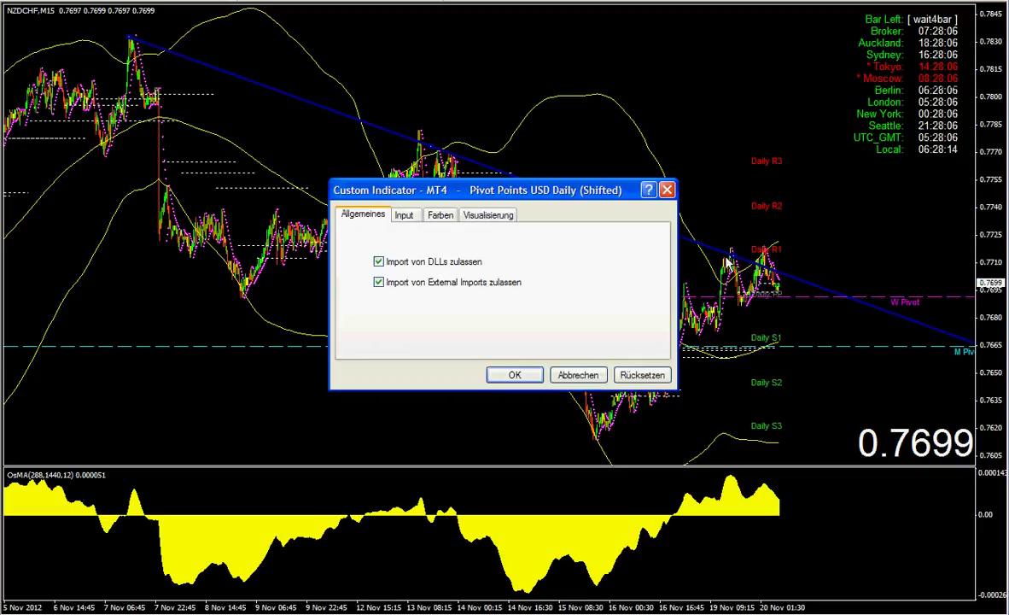
left_click(589, 376)
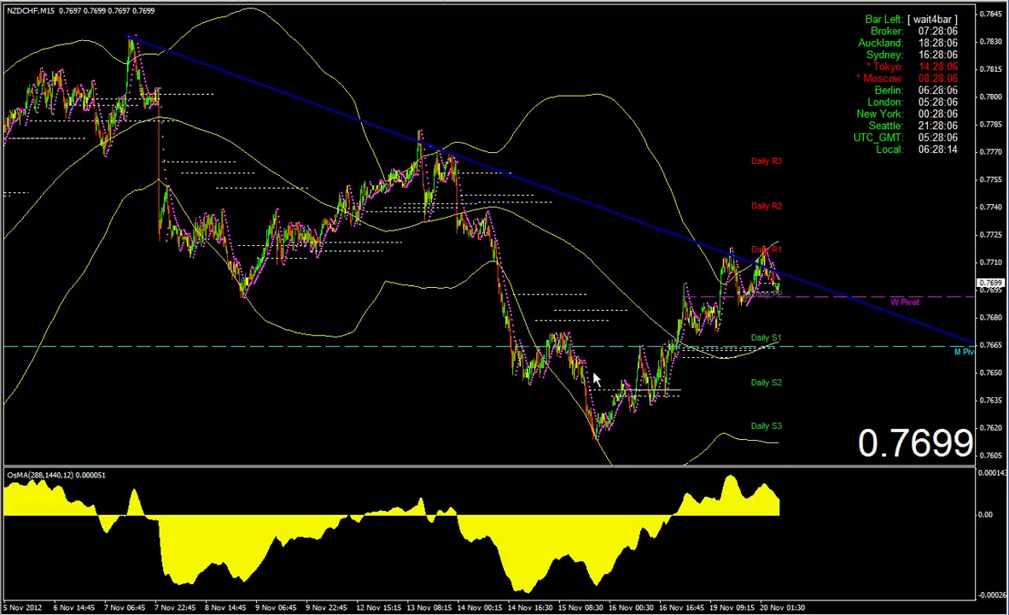
- Change the colour of the descending price trendline to white
right_click(428, 145)
left_click(440, 156)
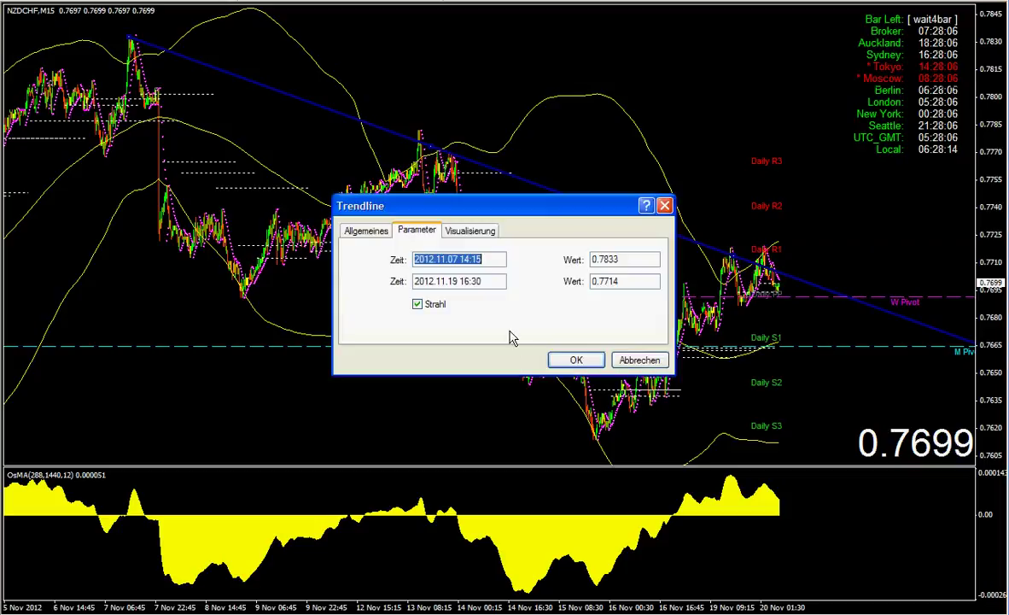
left_click(375, 236)
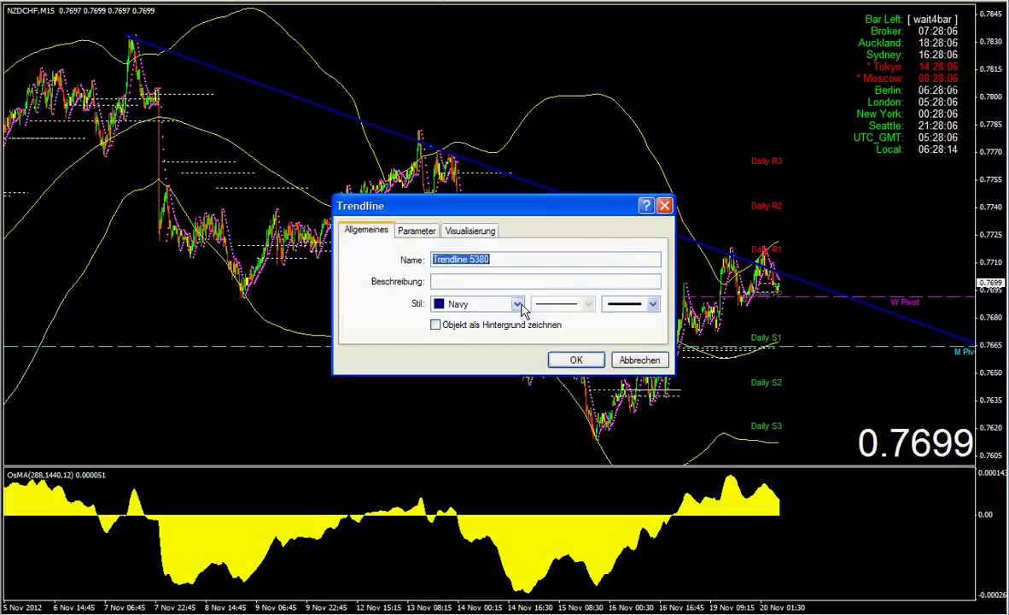
left_click(478, 303)
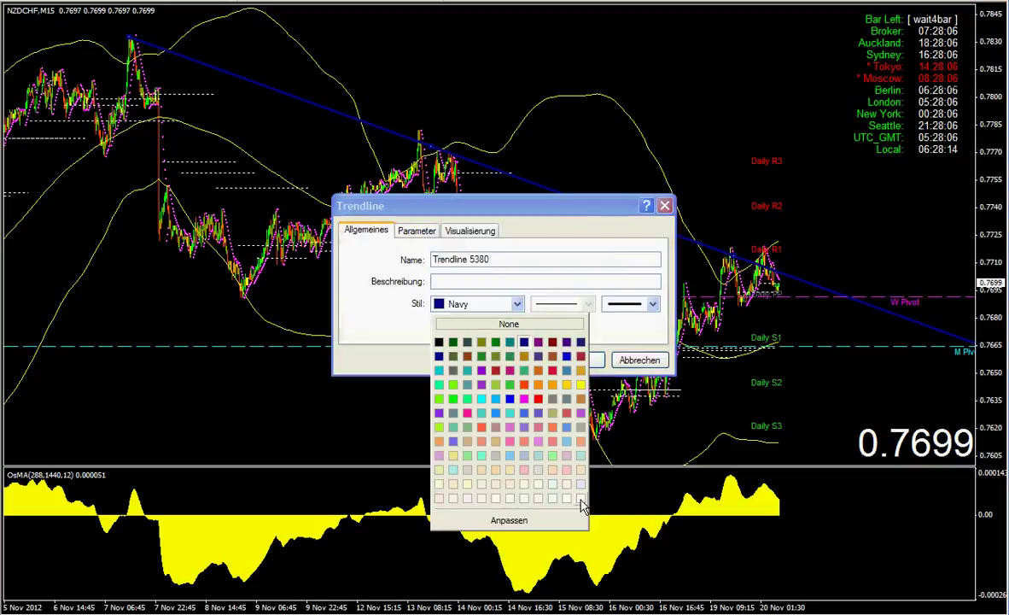
left_click(537, 468)
left_click(576, 360)
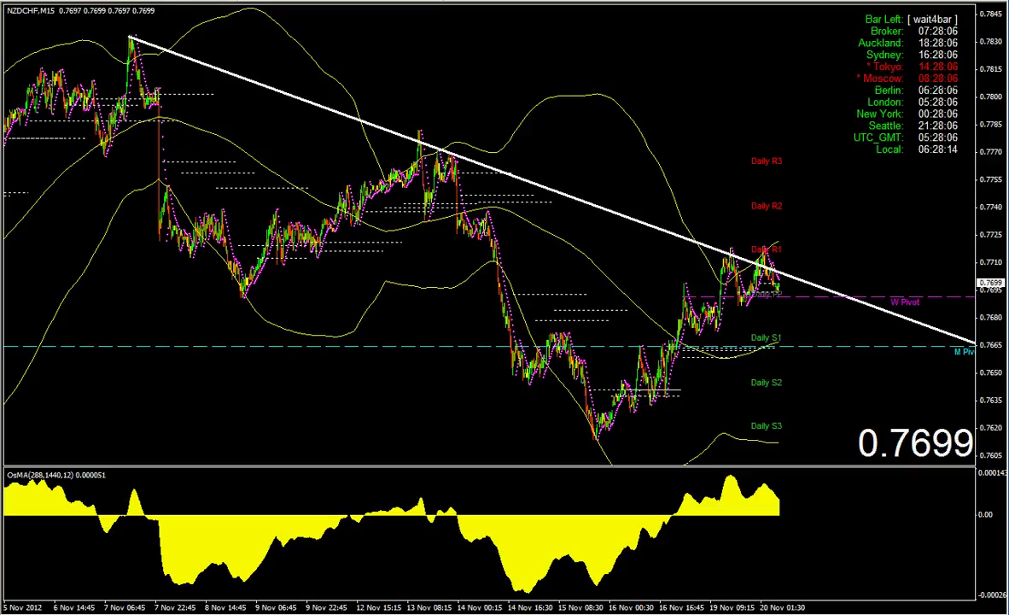
- Try to mark the latest OsMA peaks with an ellipse
left_click(128, 0)
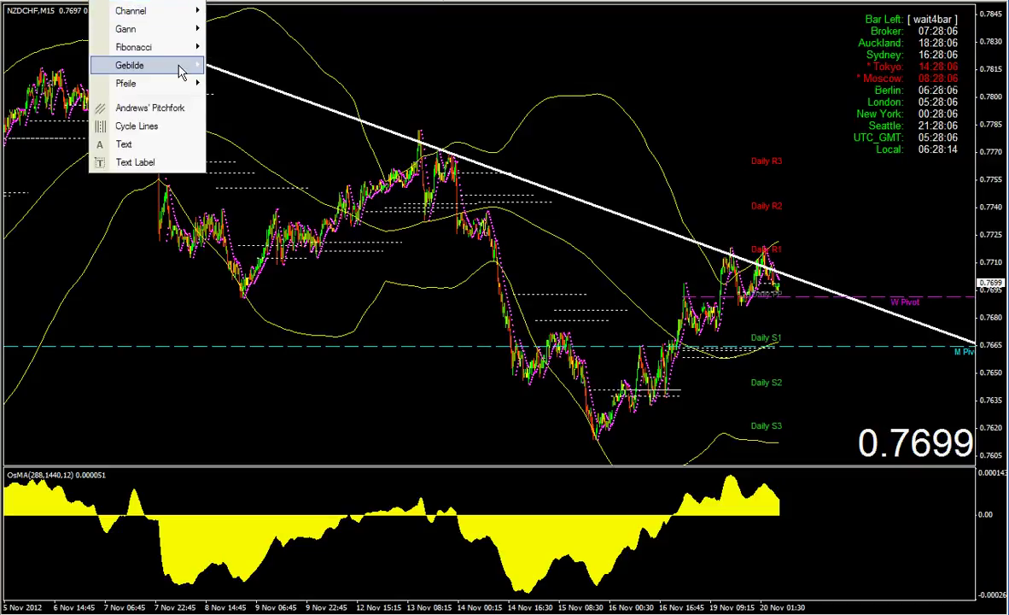
mouse_move(180, 72)
left_click(215, 99)
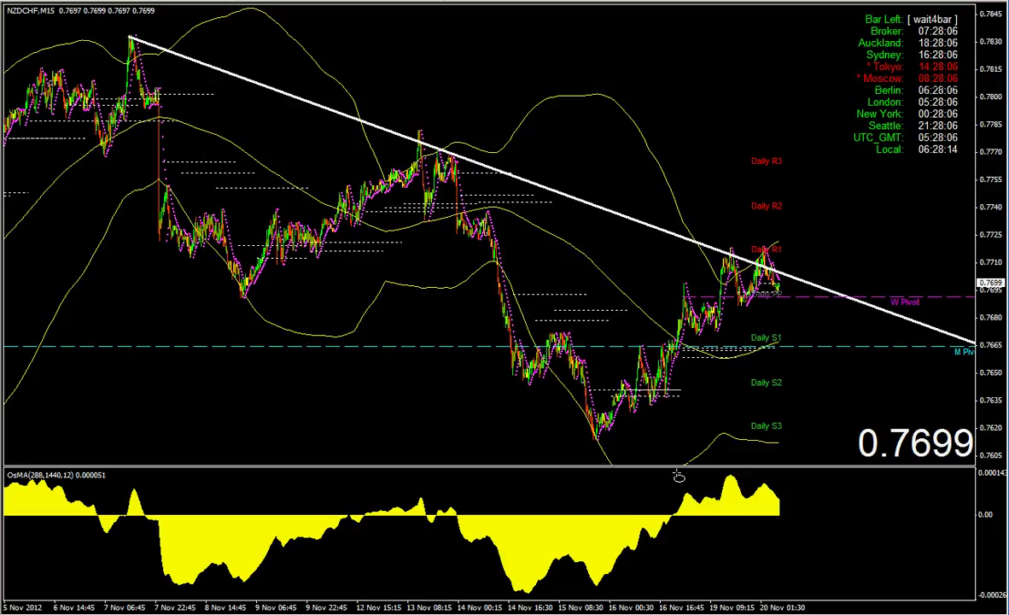
mouse_move(625, 435)
left_mouse_down()
mouse_move(797, 547)
mouse_move(649, 507)
mouse_move(670, 492)
mouse_move(677, 501)
mouse_move(663, 487)
mouse_move(717, 491)
mouse_move(733, 473)
mouse_move(793, 522)
mouse_move(707, 489)
mouse_move(710, 478)
left_mouse_up()
- Draw a falling trendline across the two latest OsMA peaks, from about 0.000112 to 0.000064, and turn off its ray extension
left_click_drag(696, 478, 807, 495)
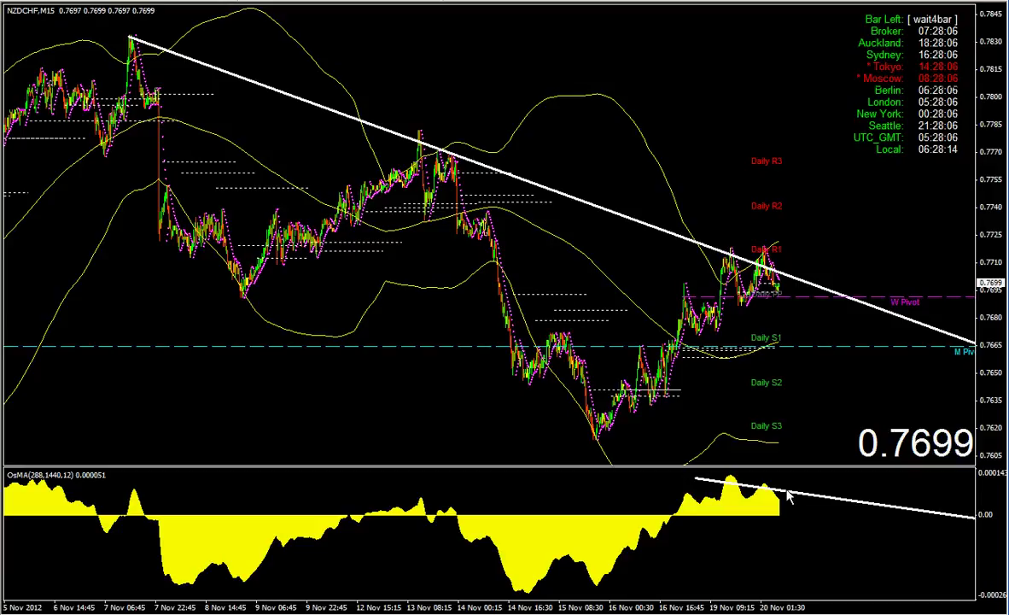
left_click_drag(779, 493, 783, 494)
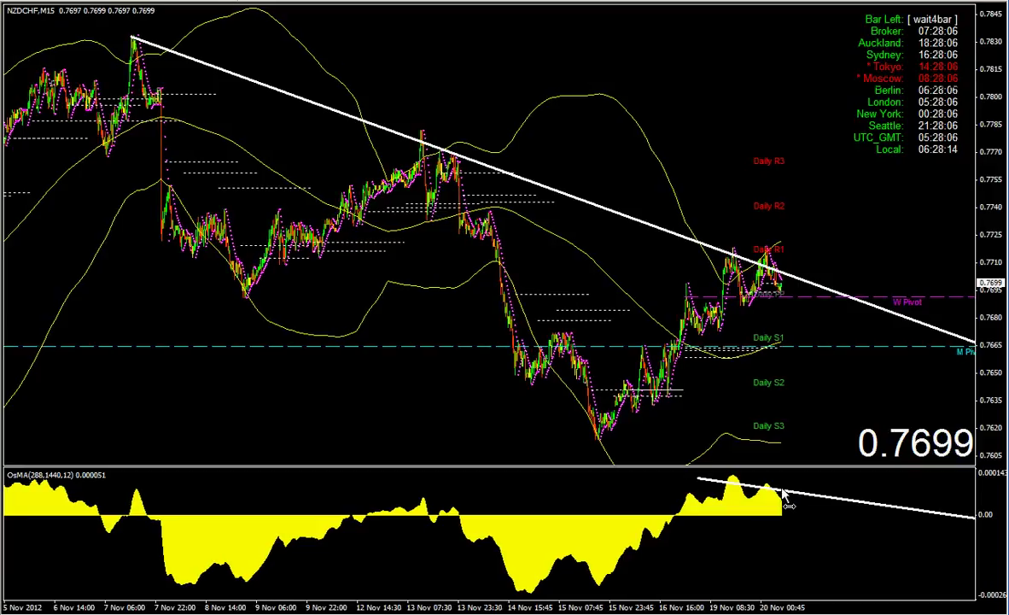
double_click(700, 481)
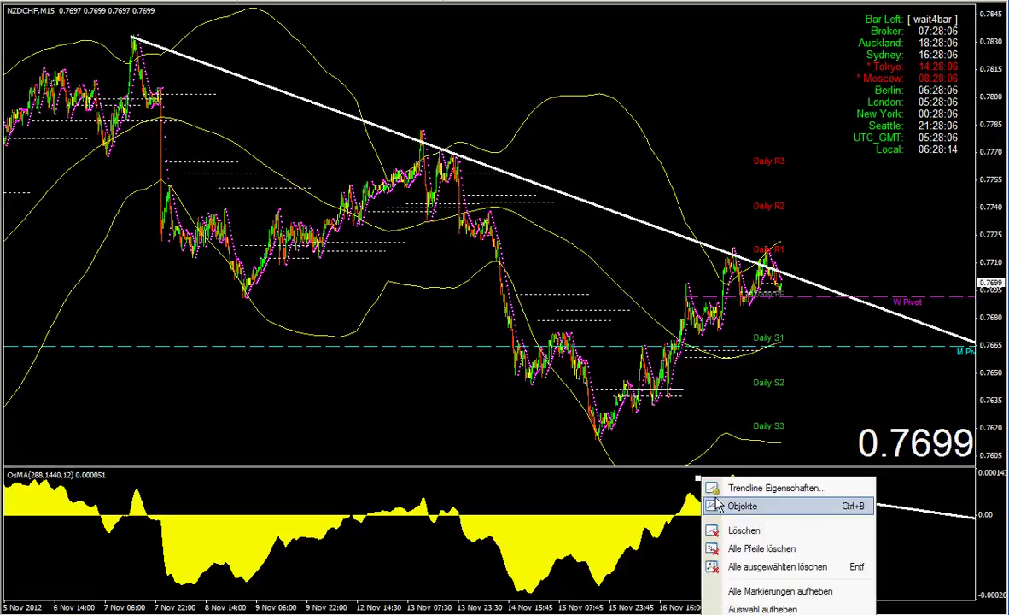
left_click(755, 487)
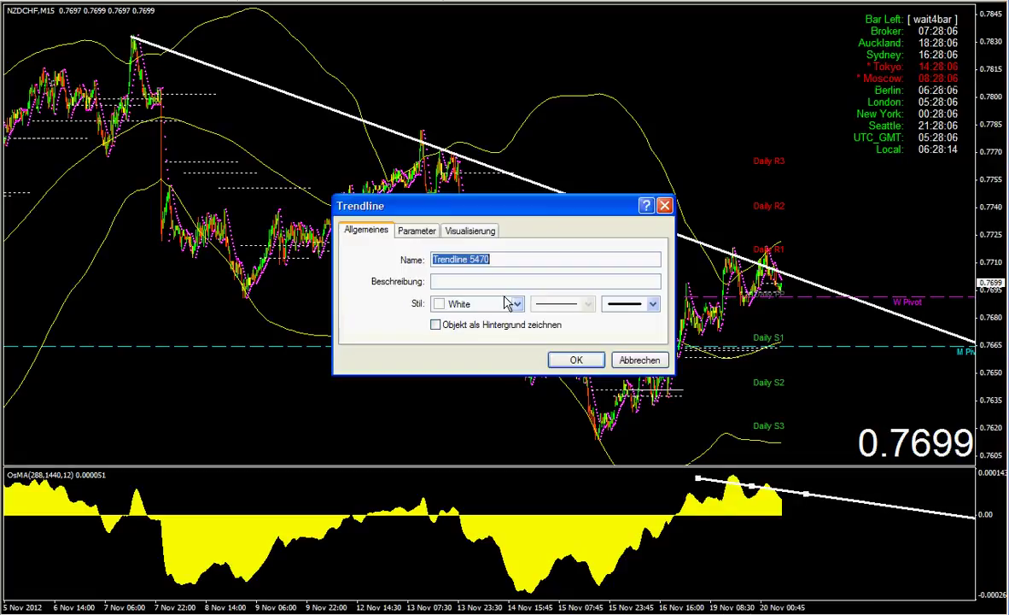
left_click(417, 230)
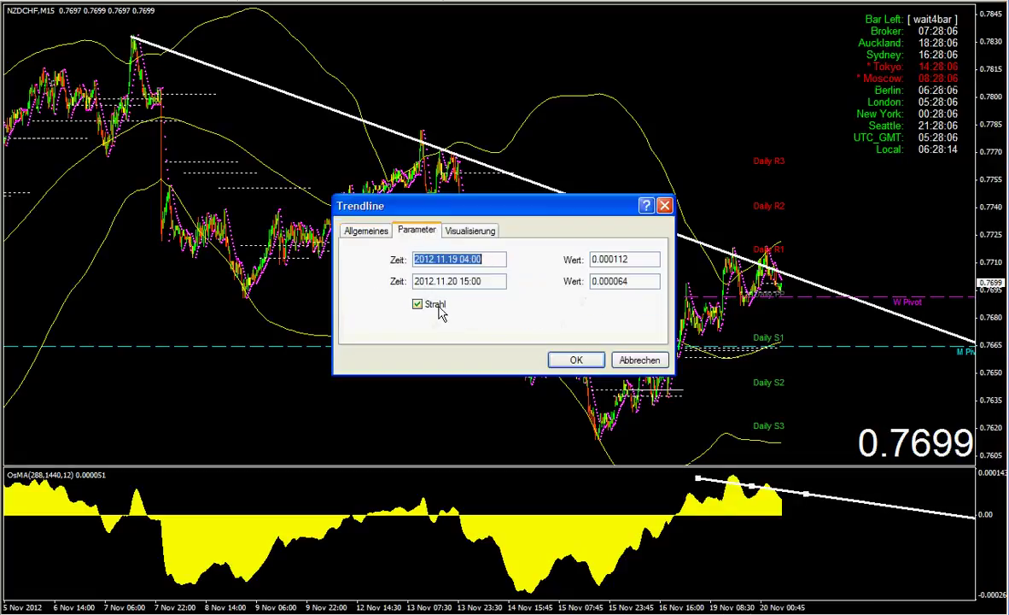
left_click(574, 360)
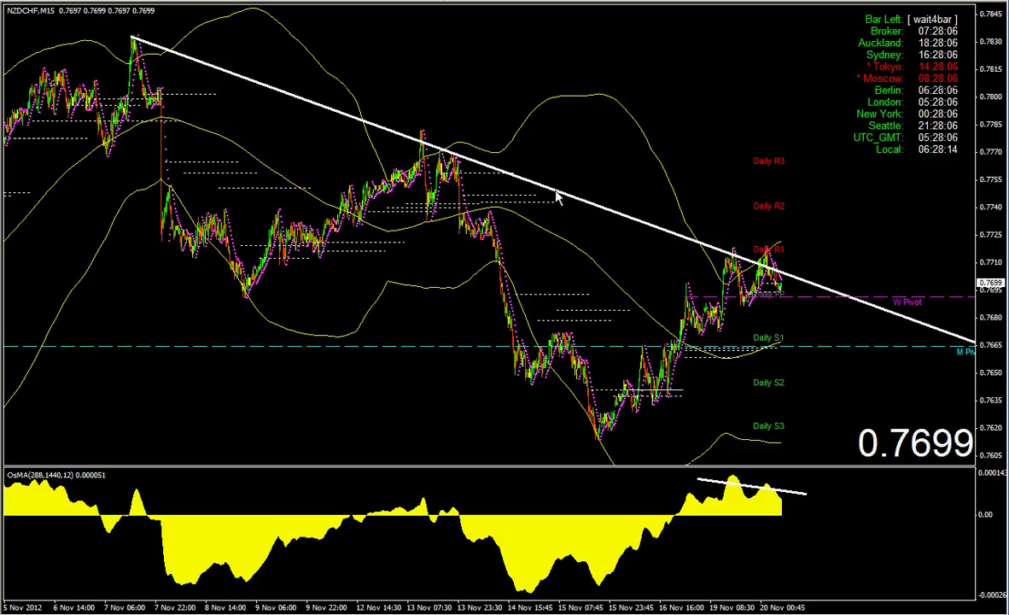
double_click(662, 232)
right_click(679, 235)
left_click(691, 244)
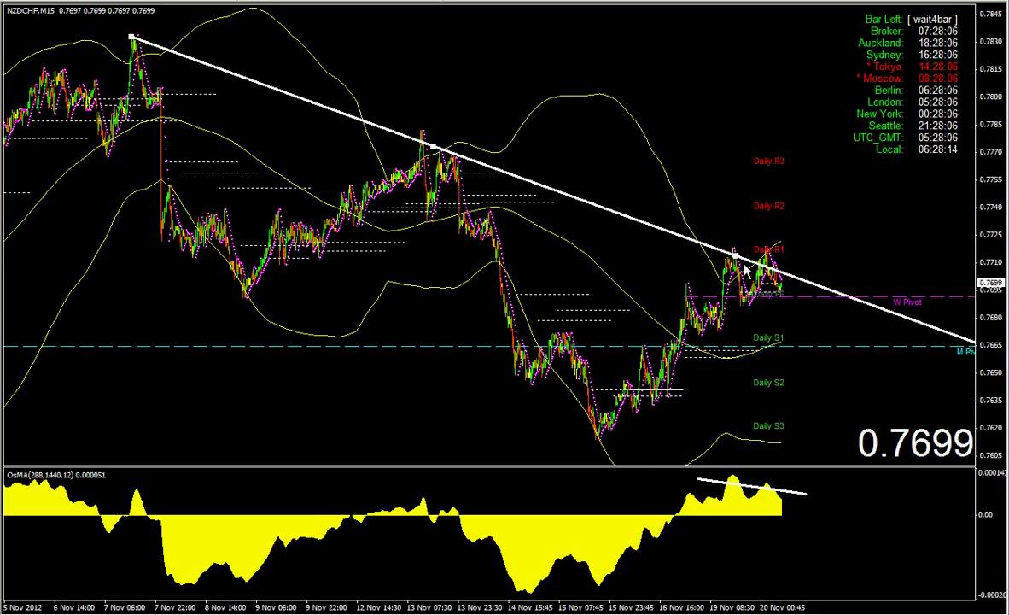
left_click(559, 365)
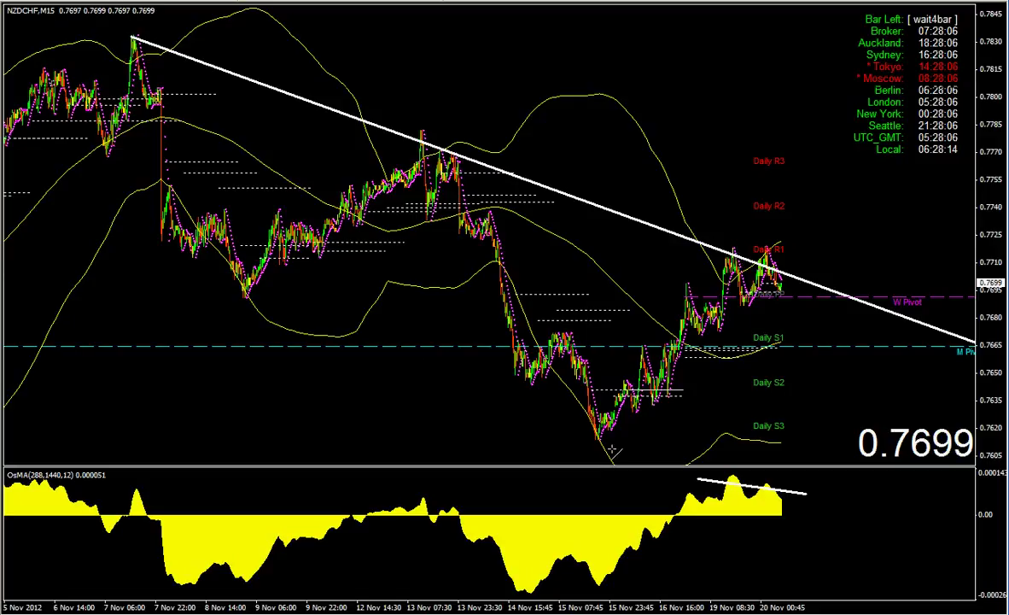
- Draw a rising trendline from the mid-November price low to the latest bars, and a horizontal line at the earlier low near 0.769
left_click_drag(603, 451, 784, 295)
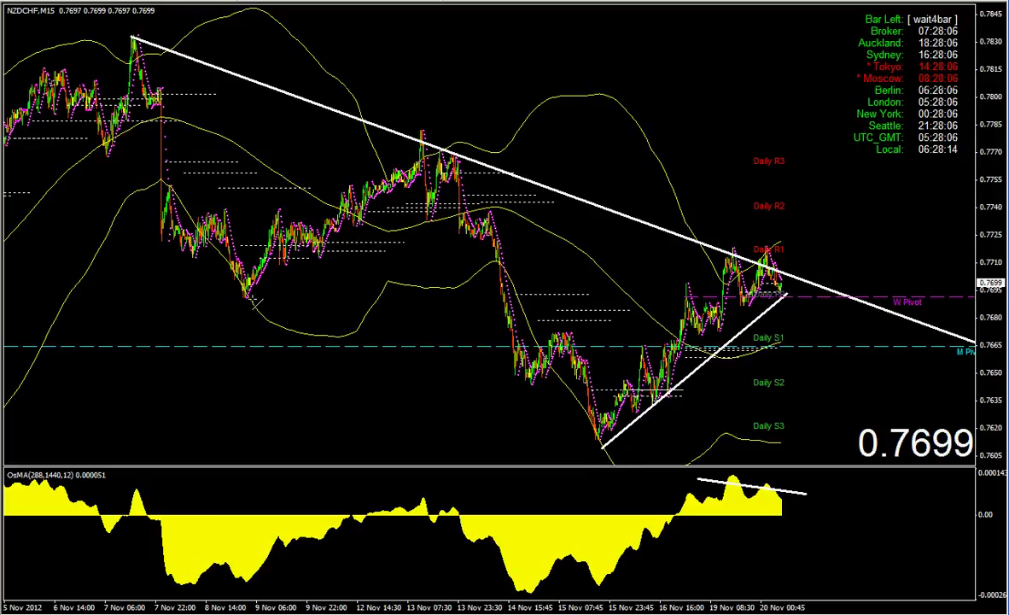
left_click_drag(247, 296, 672, 298)
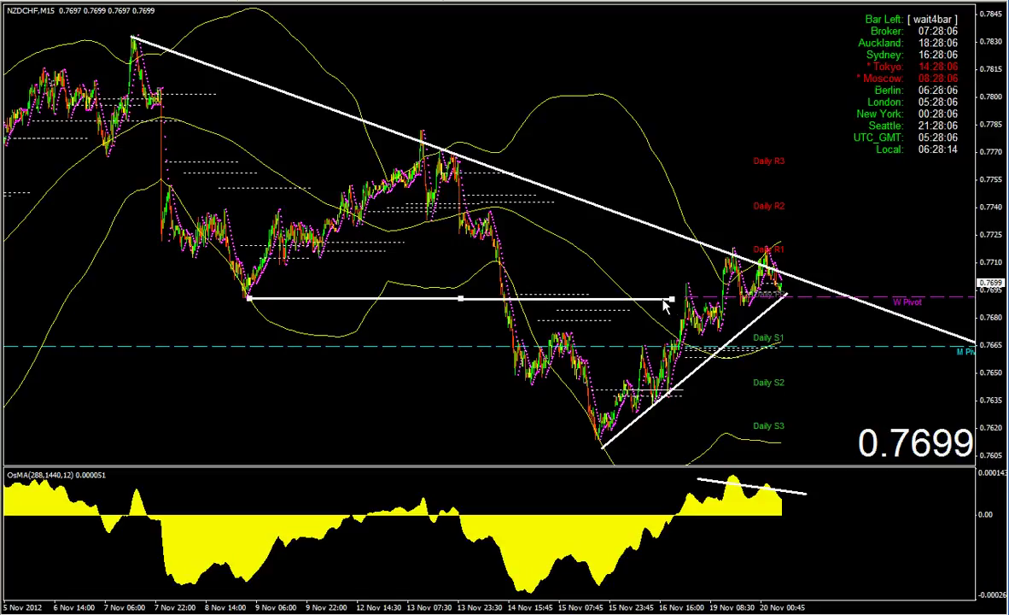
double_click(669, 299)
left_click_drag(671, 300, 668, 300)
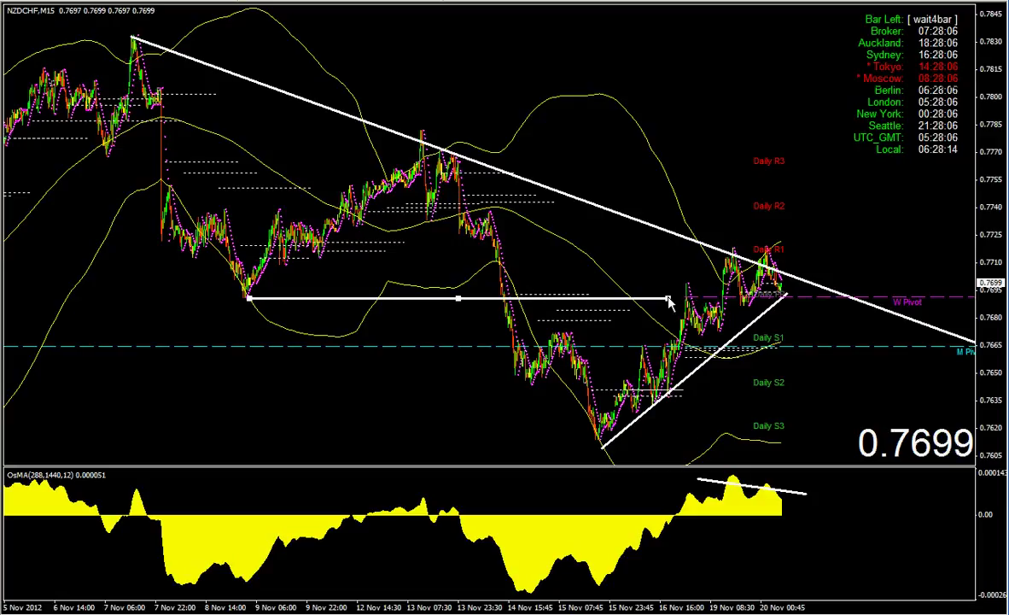
- Turn off the ray extension of the descending price trendline and move its end point to the 19 November high
right_click(715, 250)
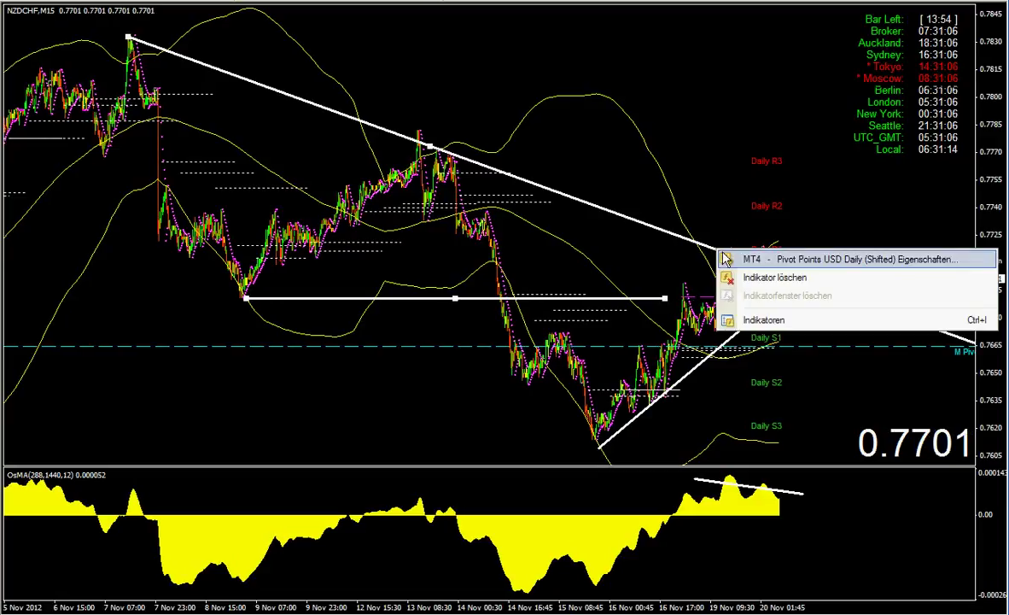
right_click(675, 233)
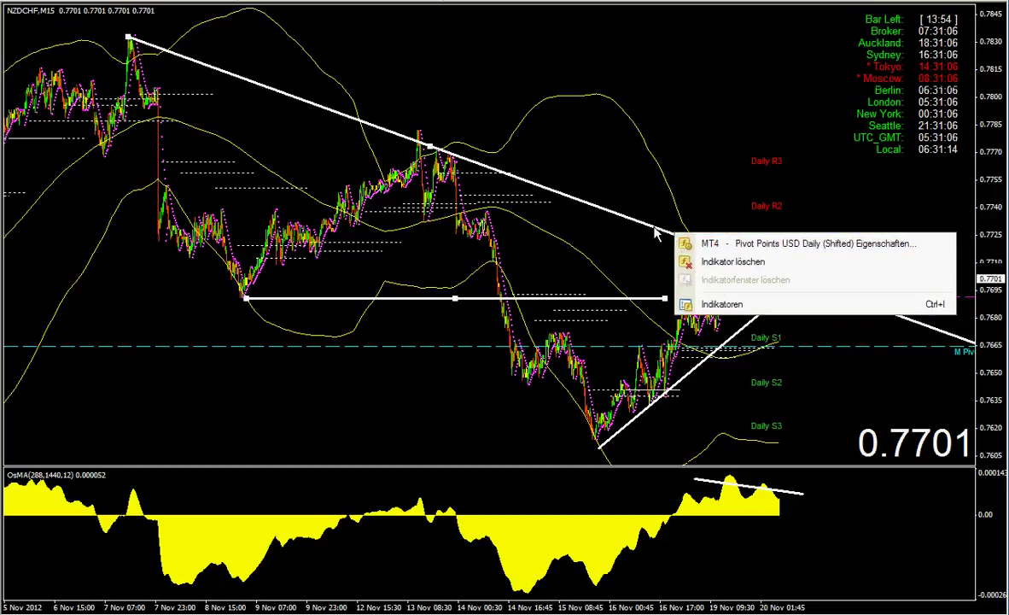
right_click(604, 210)
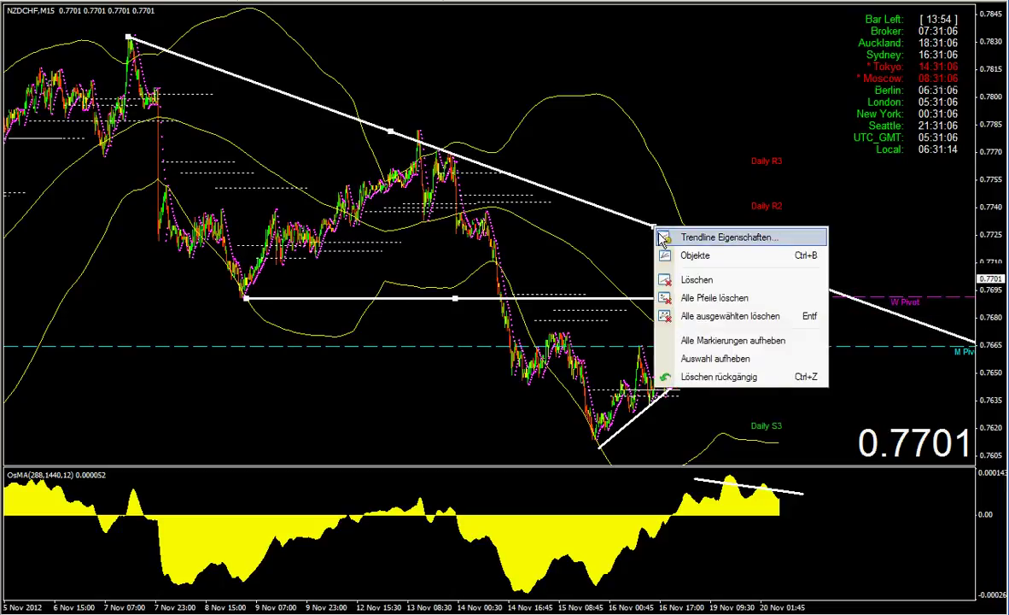
left_click(649, 218)
left_click(417, 304)
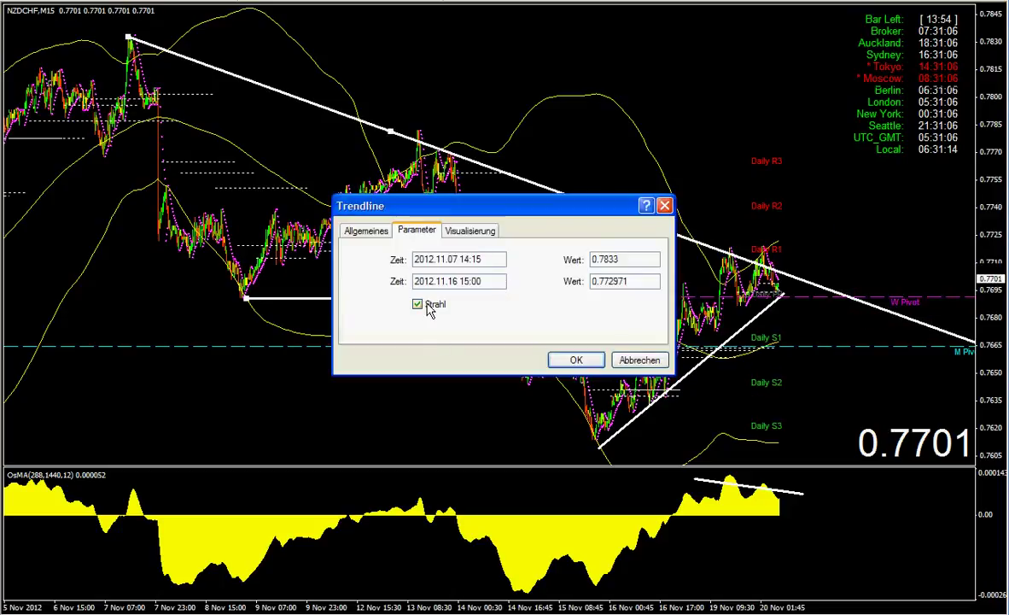
left_click(576, 360)
left_click_drag(653, 224, 720, 253)
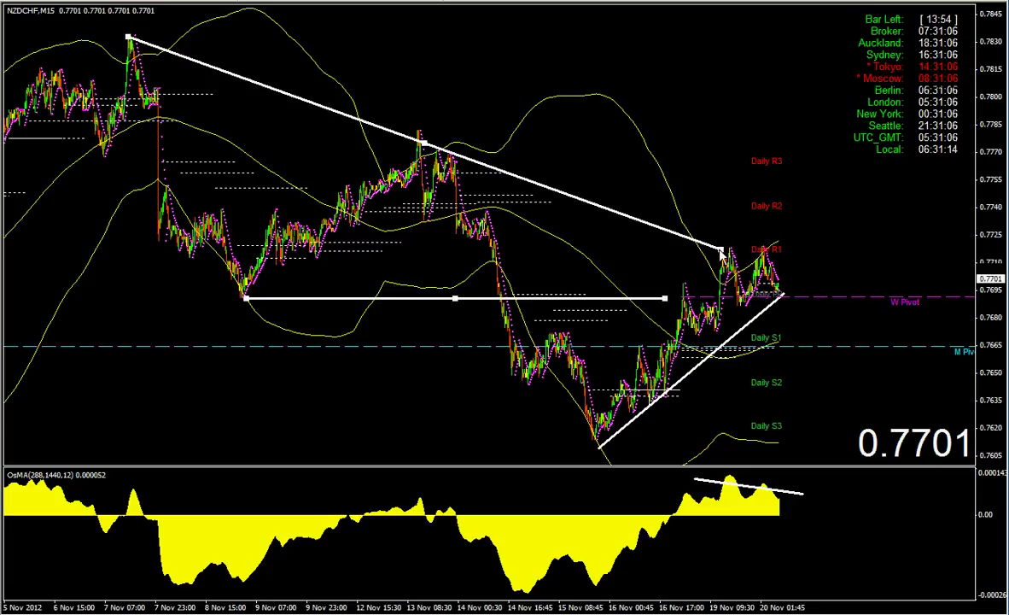
left_click(669, 307)
- Compare the annotated NZDCHF M15 chart with the other open NZDCHF M5 charts
key("ctrl+F6")
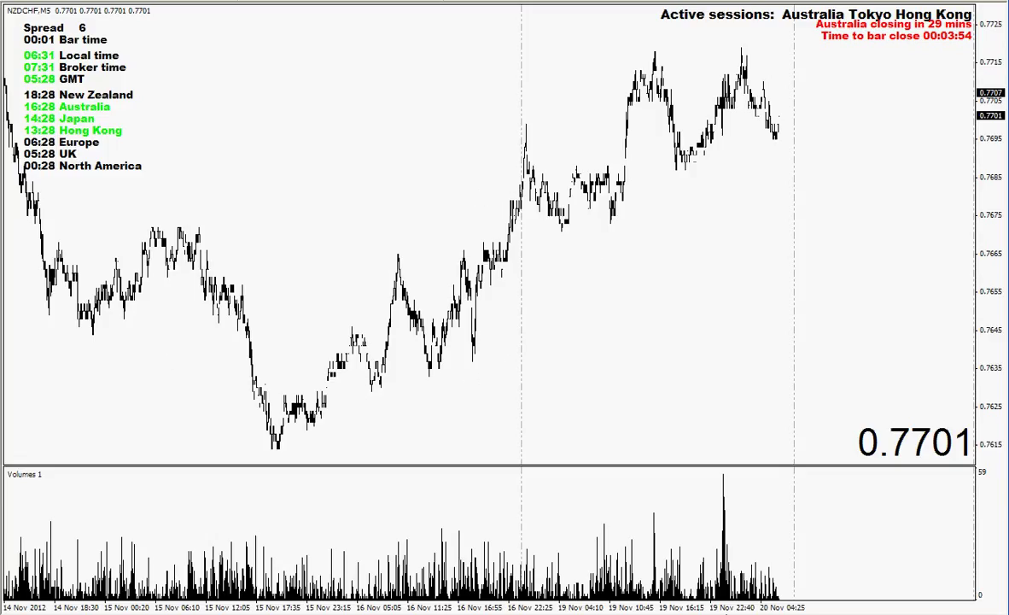
key("ctrl+F6")
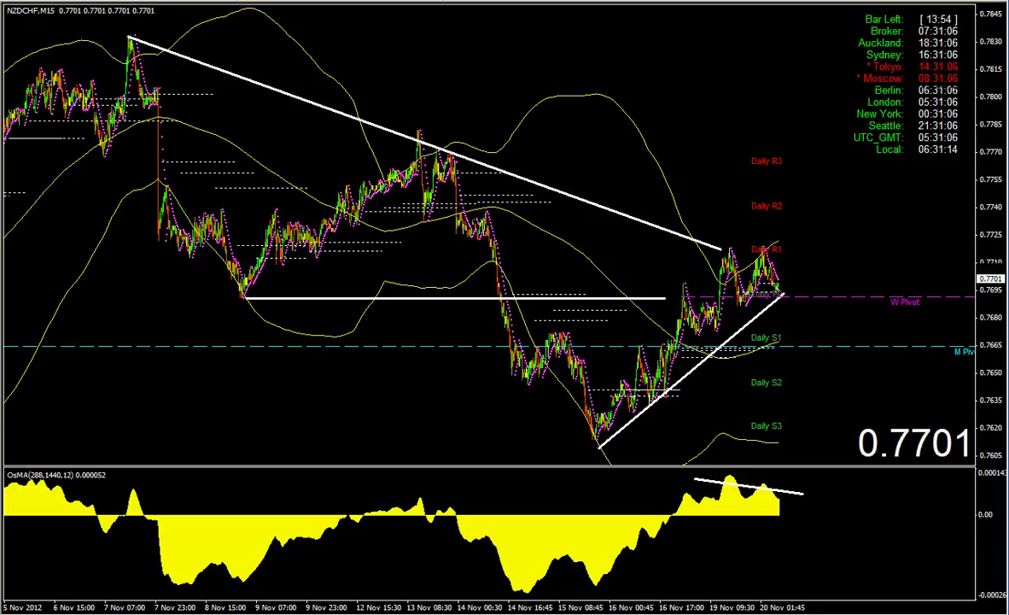
key("ctrl+F6")
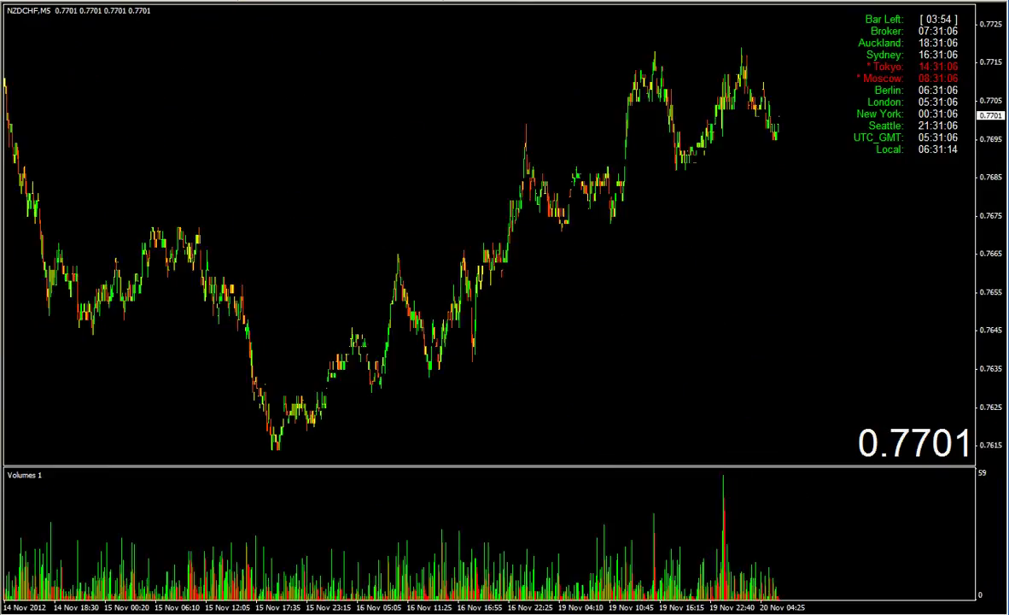
key("ctrl+F6")
key("ctrl+F6")
key("ctrl+F6")
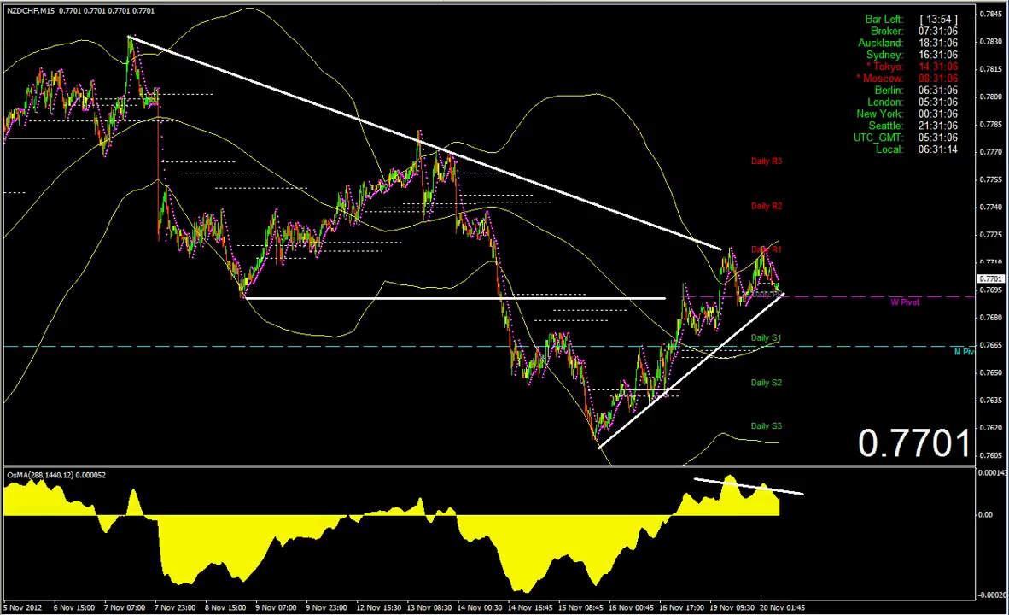
key("ctrl+F6")
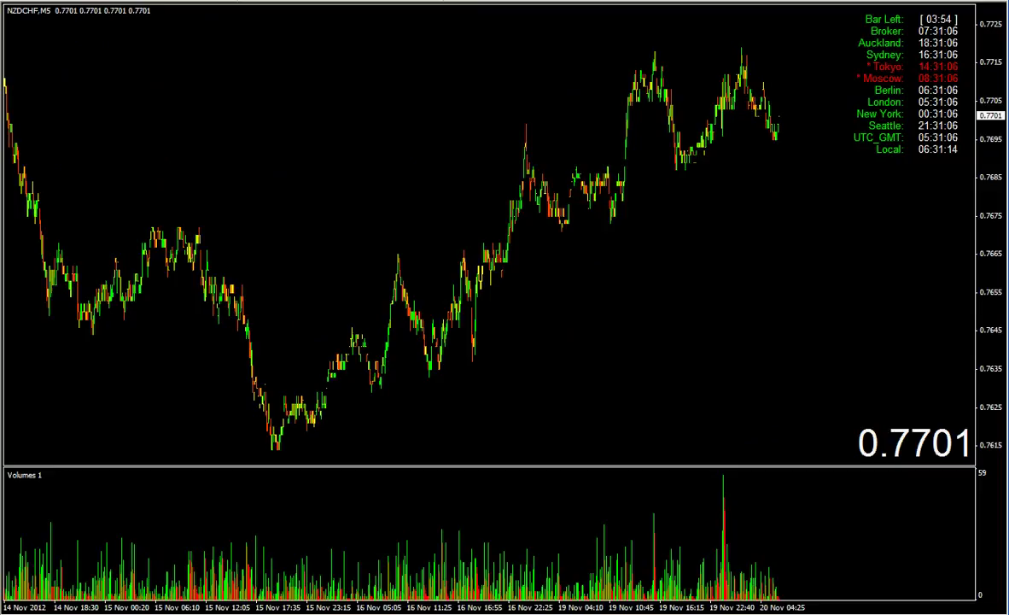
key("ctrl+F6")
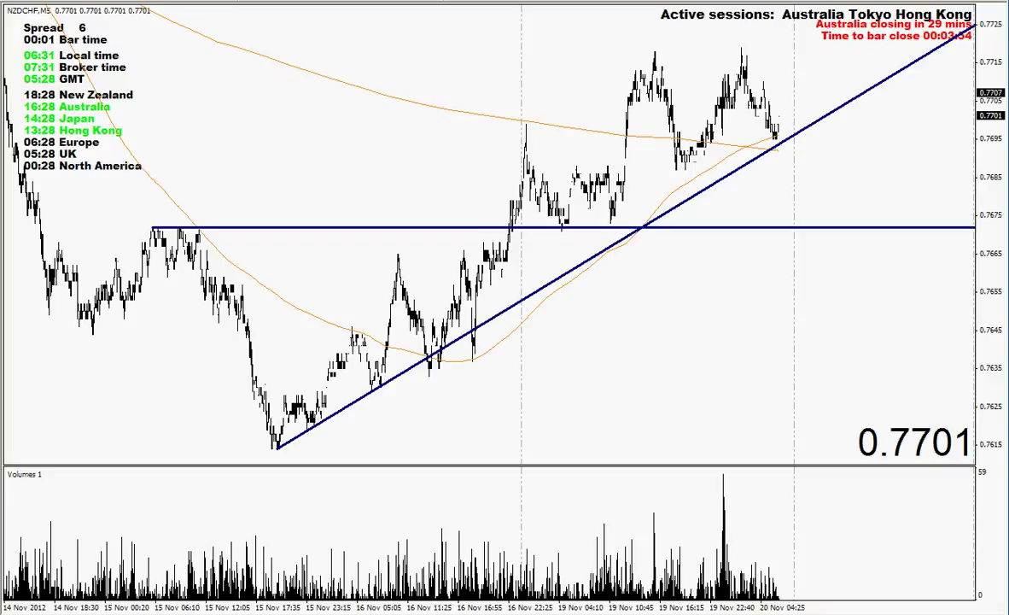
key("ctrl+F6")
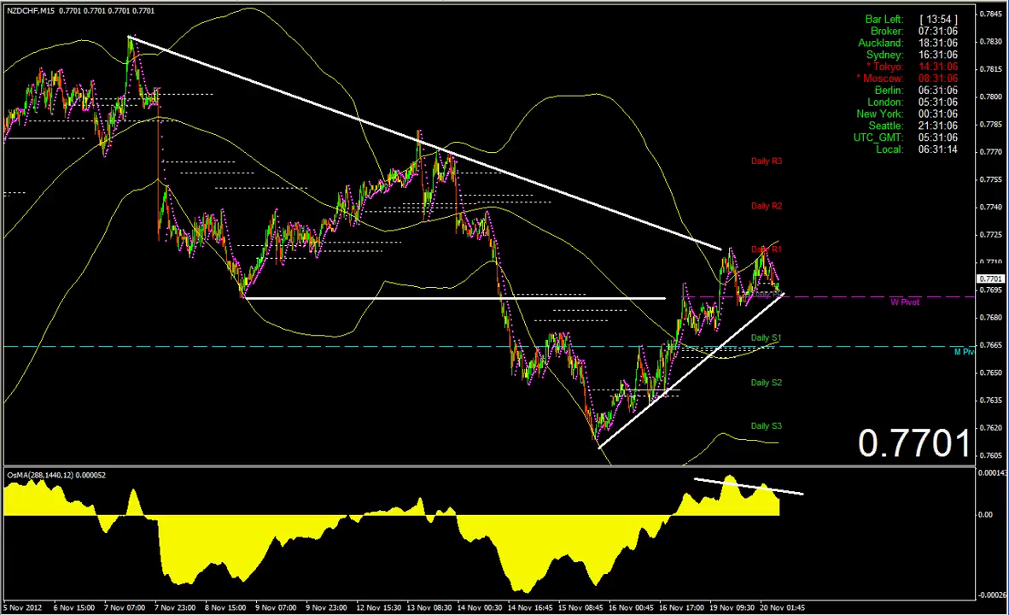
key("ctrl+Tab")
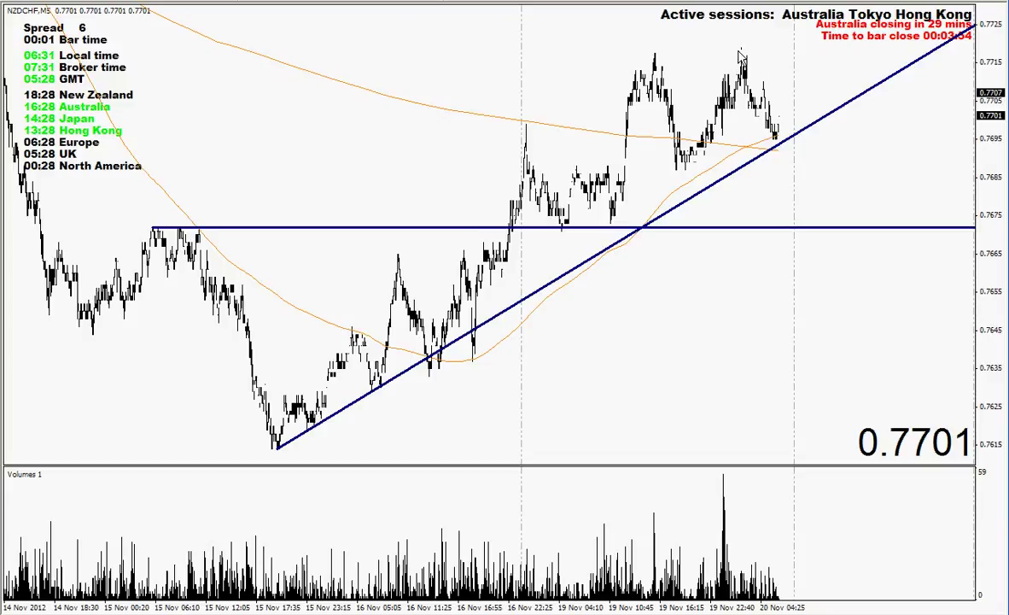
- Change the colour of the white trendline across the 19 November highs to Teal
right_click(727, 51)
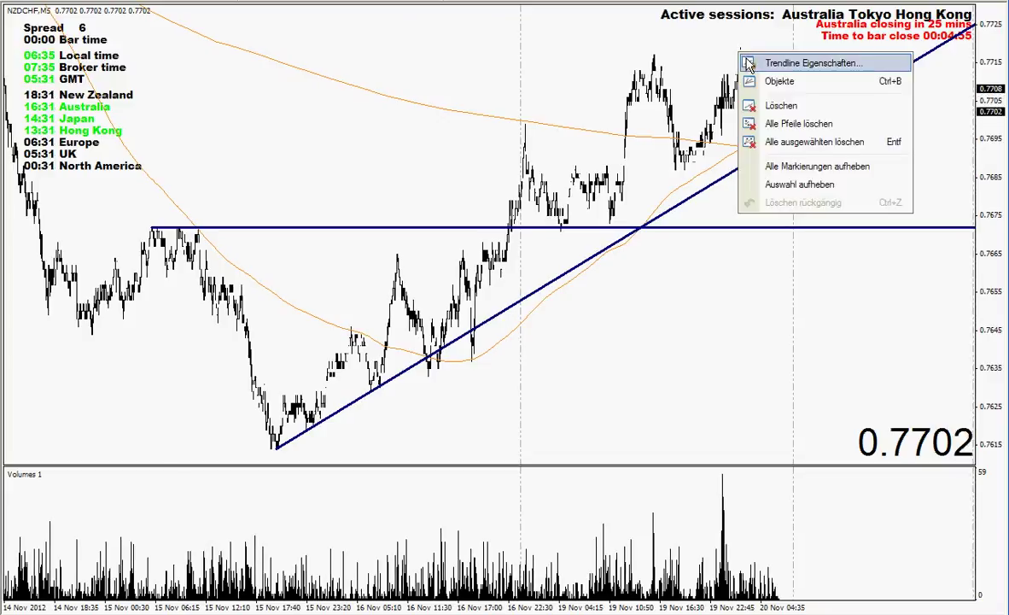
left_click(760, 61)
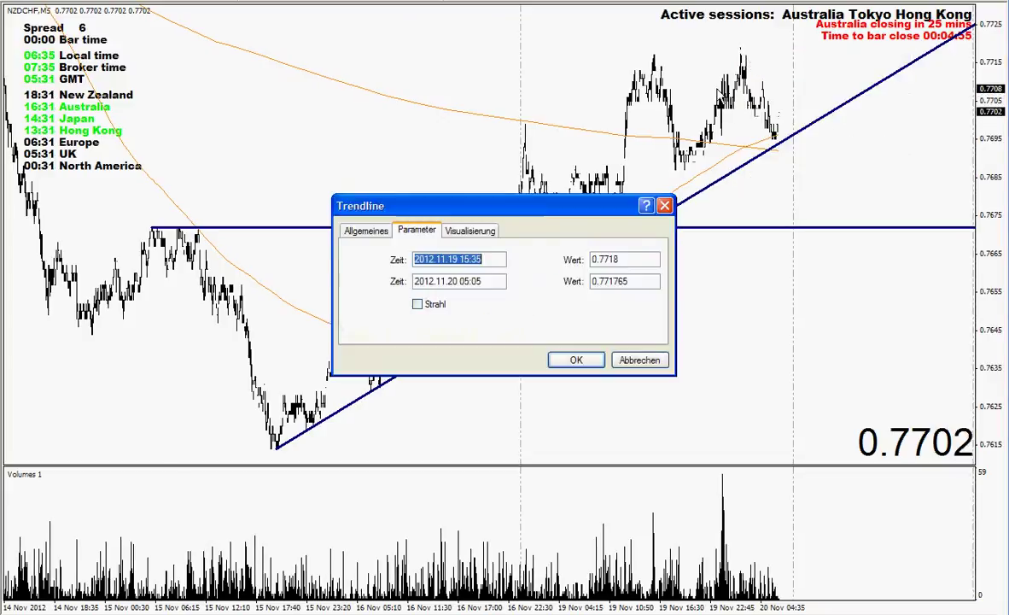
left_click(355, 230)
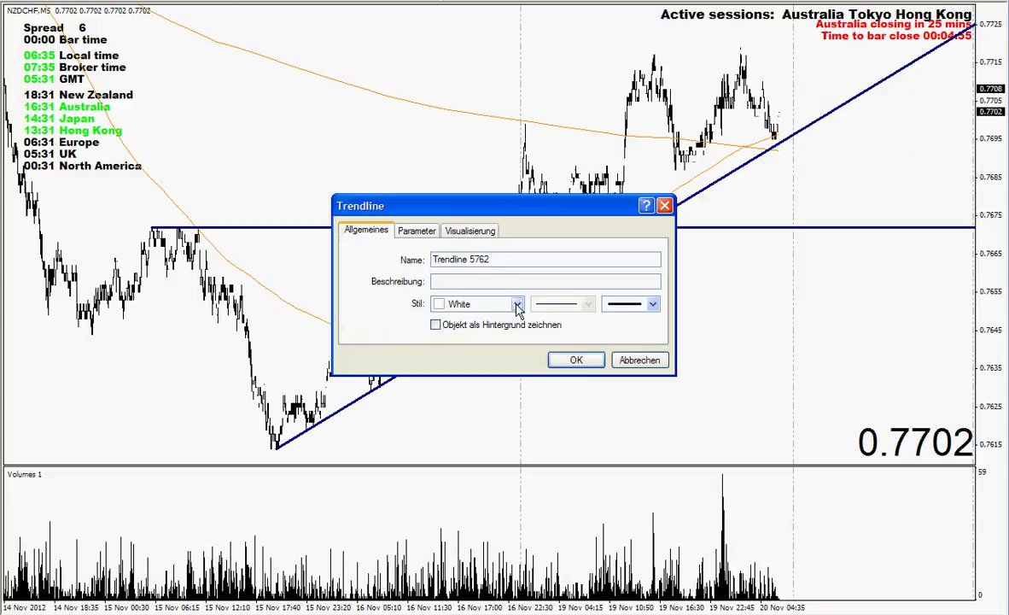
left_click(516, 304)
left_click(438, 355)
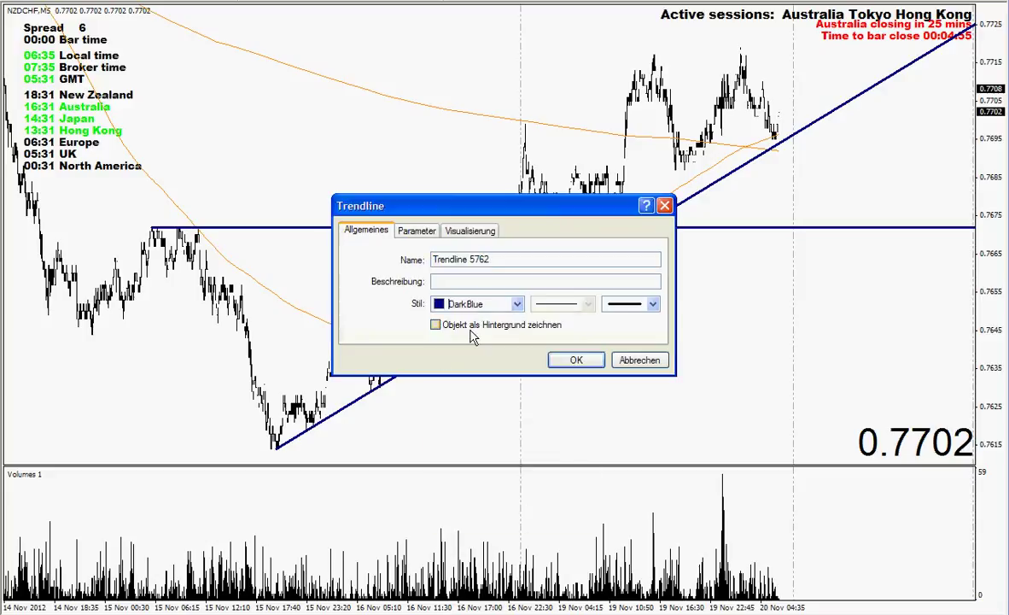
left_click(517, 304)
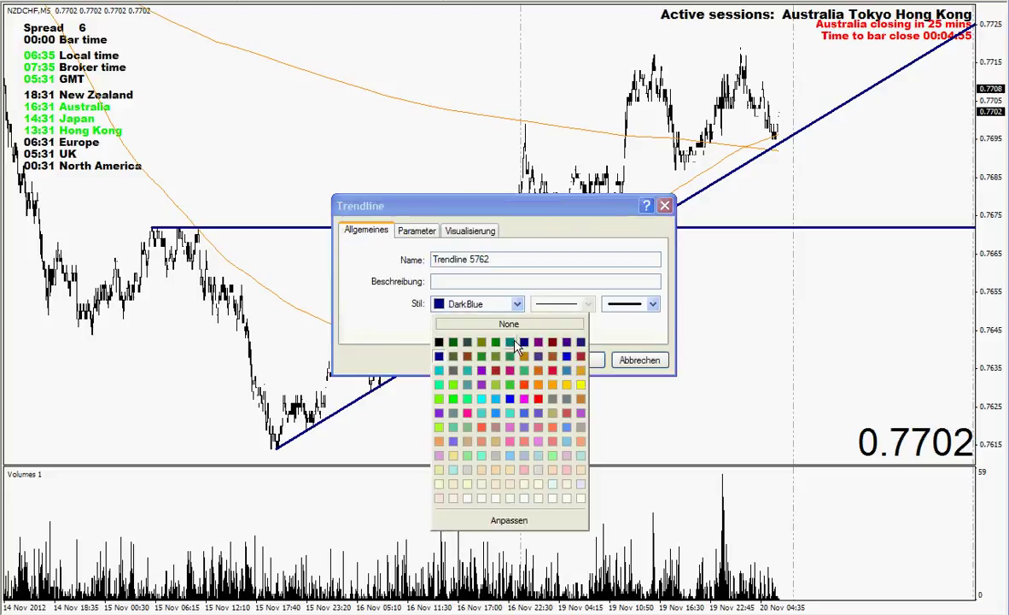
left_click(477, 322)
left_click(574, 360)
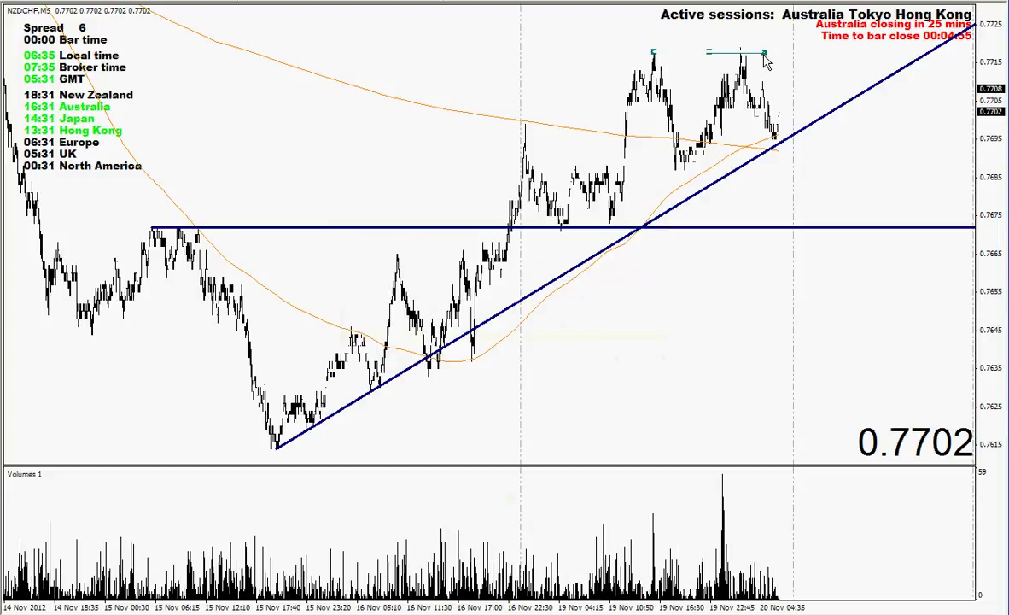
- Move the teal trendline's end point to 2012.11.20 04:40 and make the line horizontal by copying its start value 0.7718 to the end value
left_click_drag(766, 52, 756, 66)
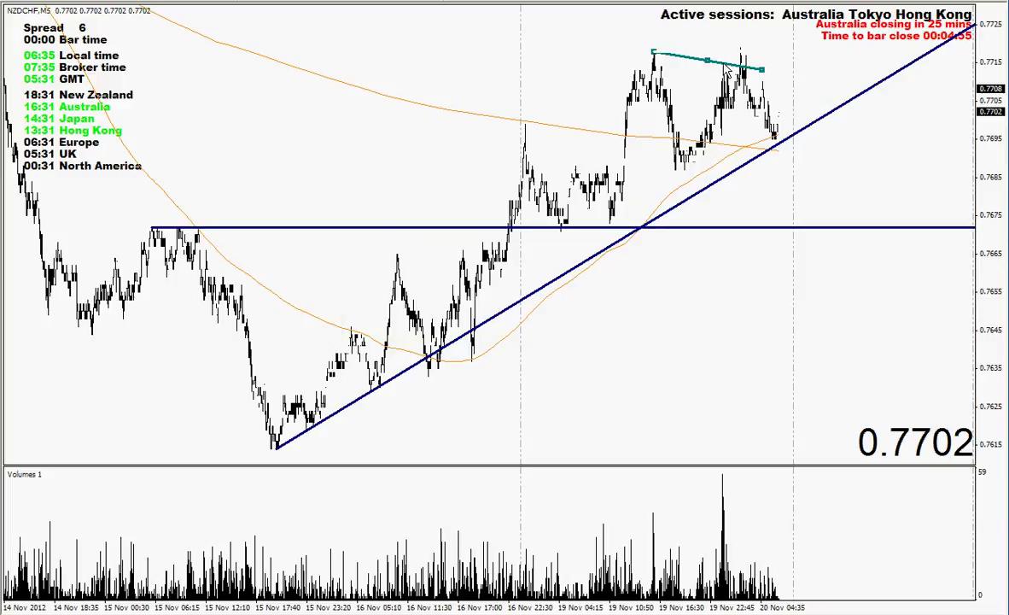
left_click(719, 68)
right_click(718, 68)
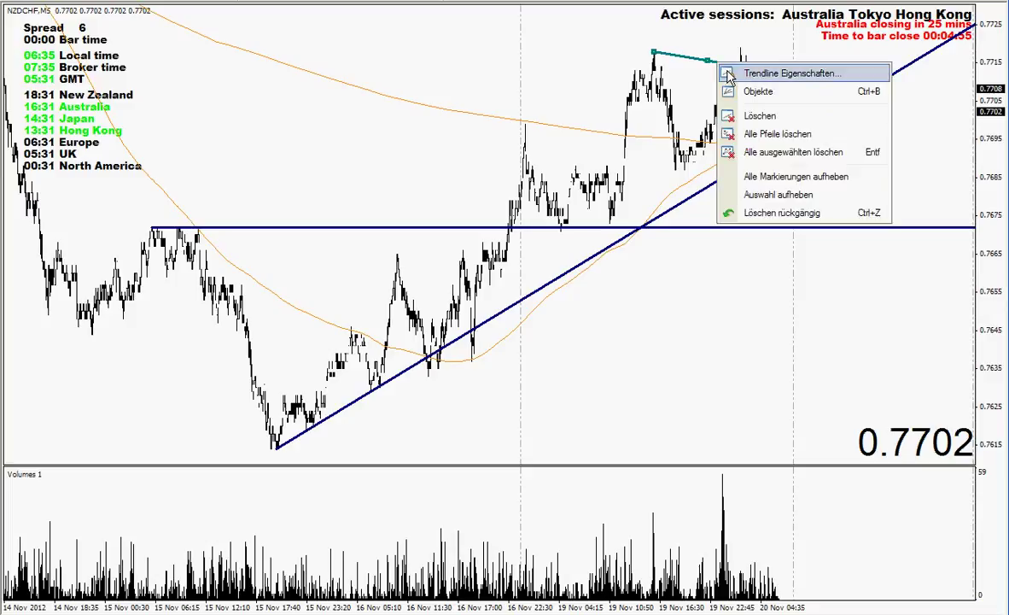
left_click(745, 71)
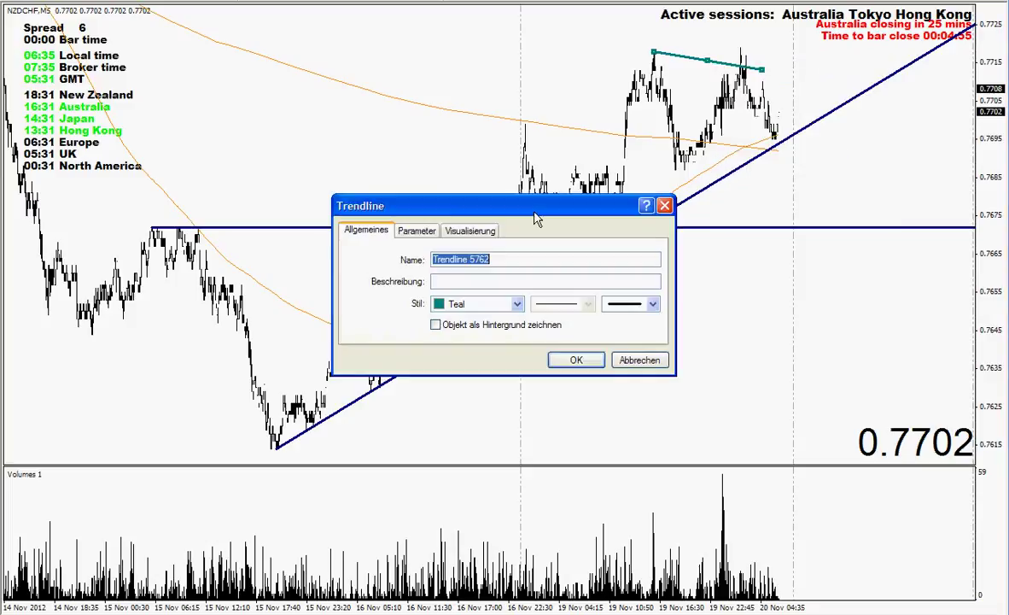
left_click(418, 232)
double_click(628, 259)
key("ctrl+c")
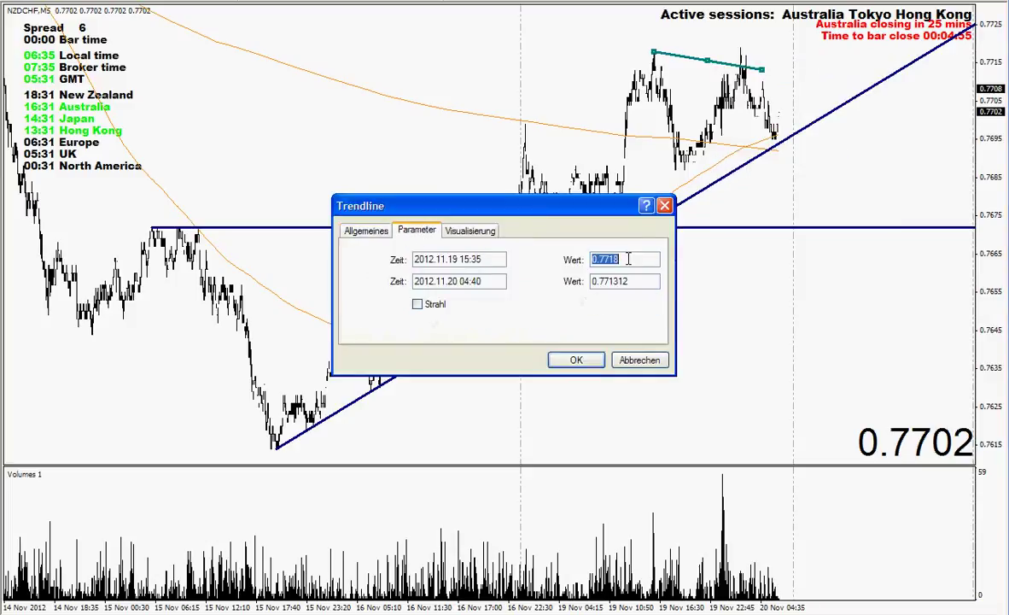
double_click(640, 280)
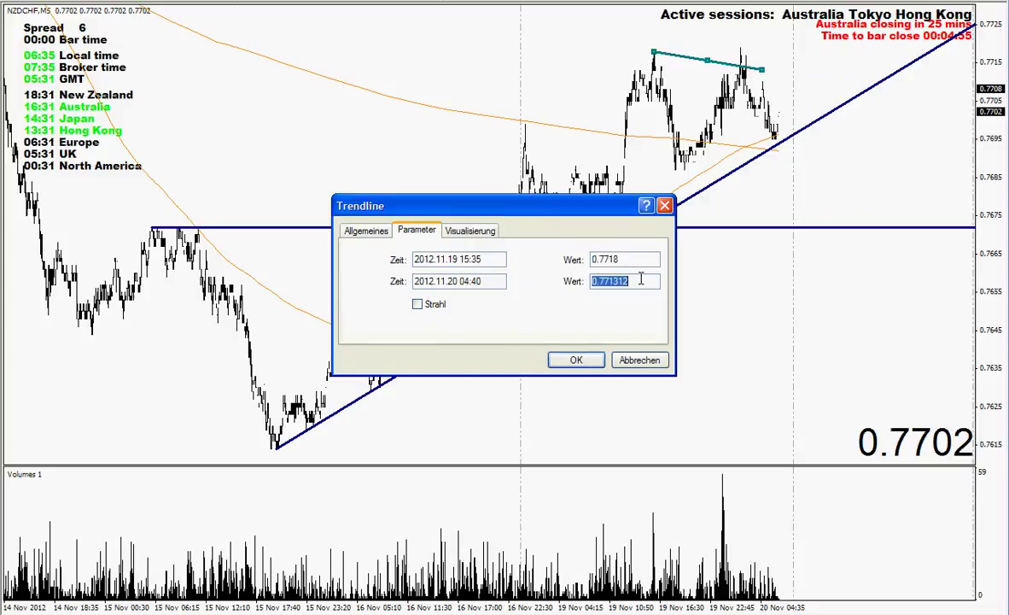
key("ctrl+v")
left_click(580, 361)
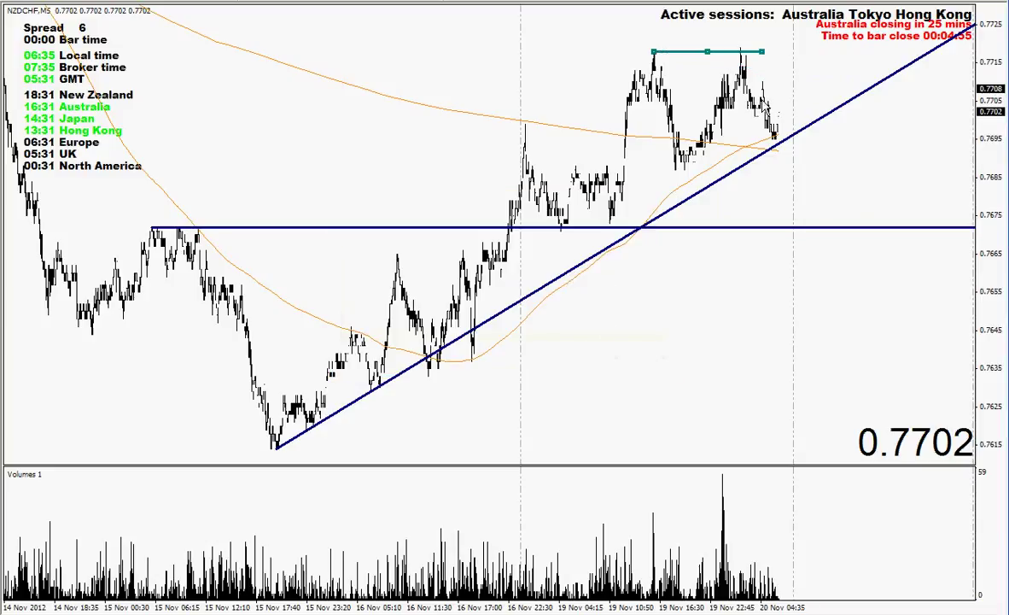
- Turn on the ray extension of the teal horizontal trendline at the 19 November highs
double_click(763, 54)
left_click(762, 55)
right_click(759, 53)
key("Escape")
left_click(417, 304)
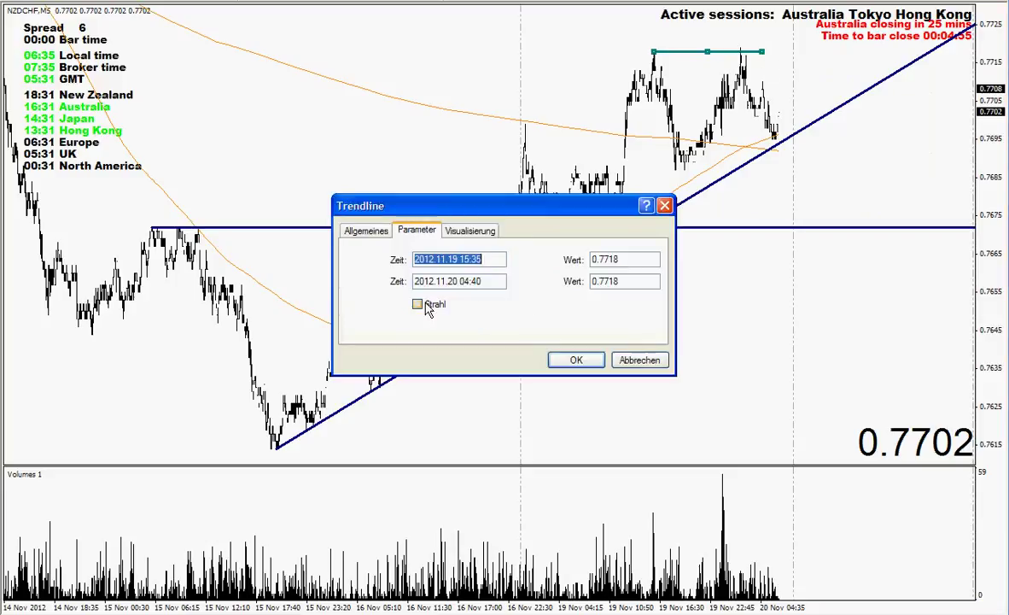
left_click(574, 360)
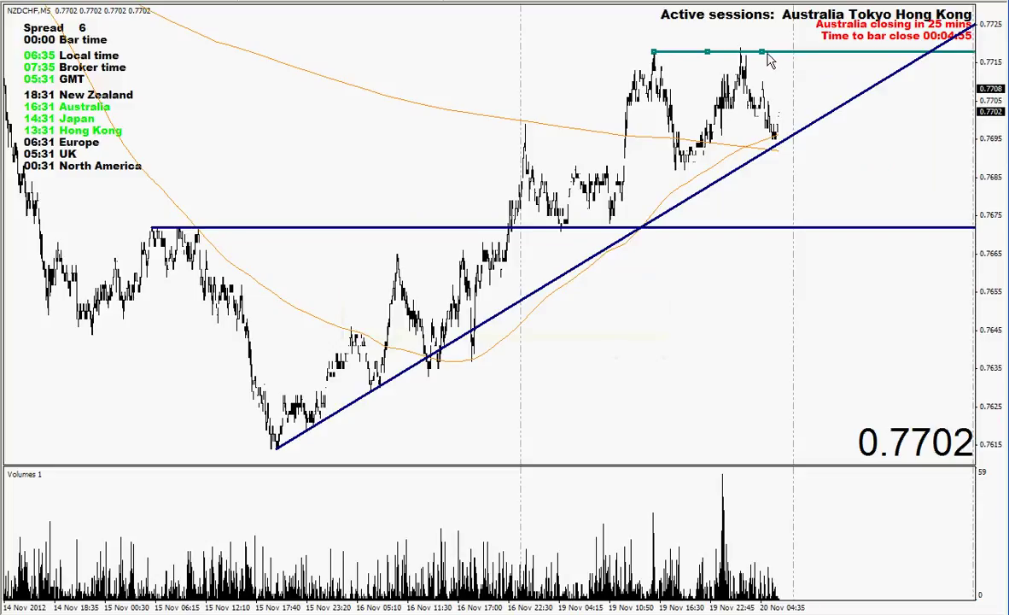